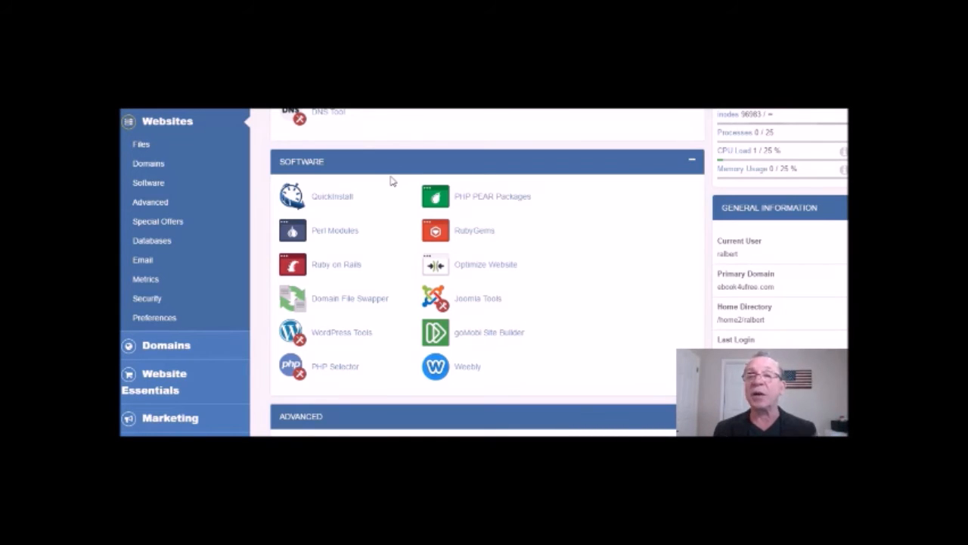
Launch QuickInstall and pick the WordPress card to reach the WordPress 4.7.4 installer page
left_click(341, 192)
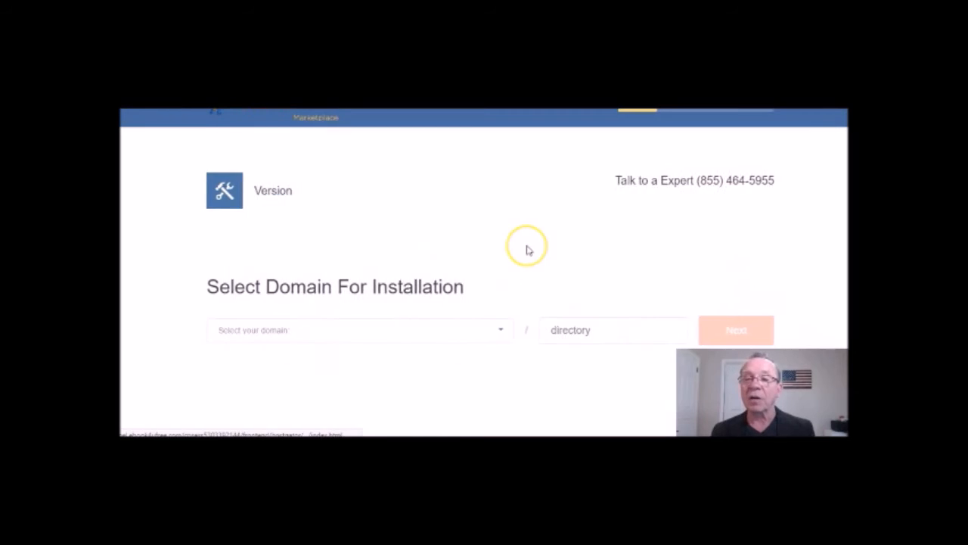
left_click(526, 249)
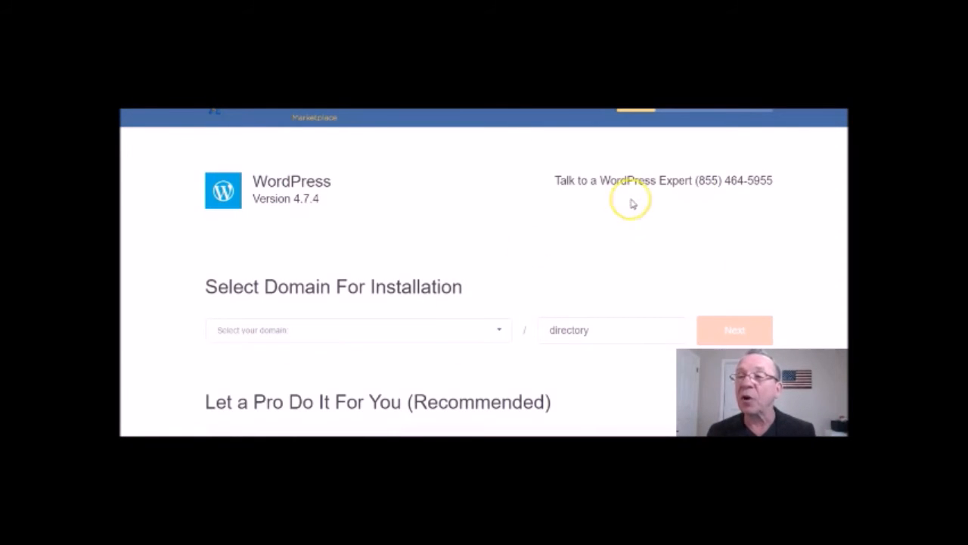
scroll(484, 272, "down", 5)
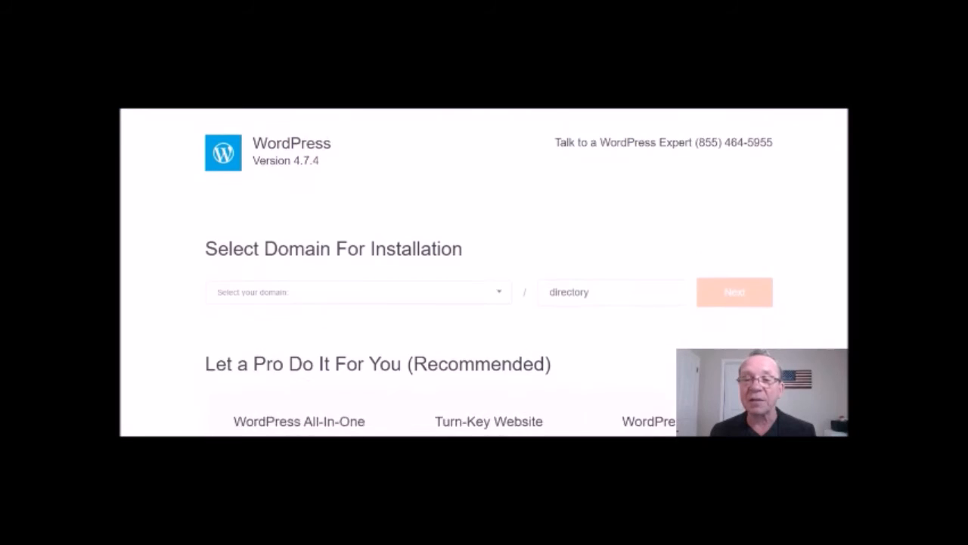
scroll(484, 272, "down", 1)
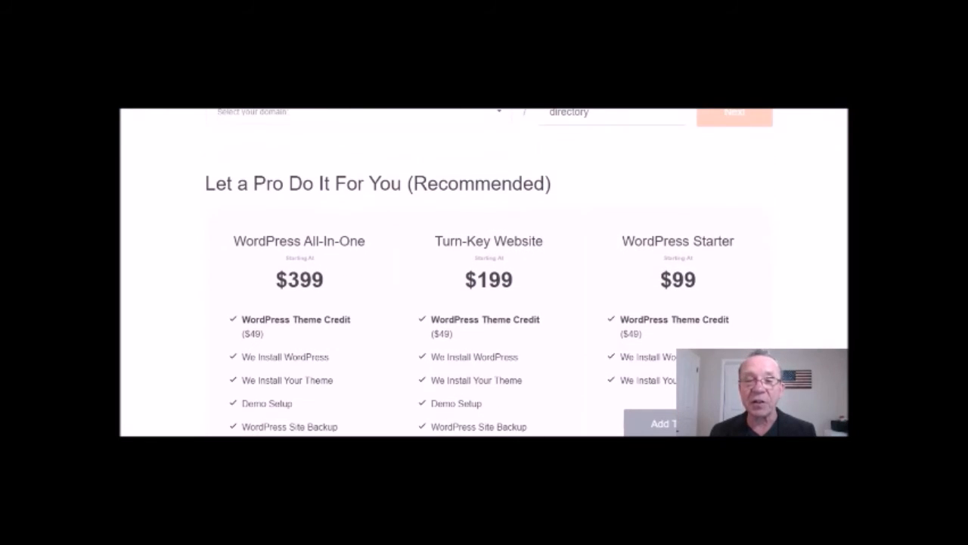
scroll(505, 270, "up", 4)
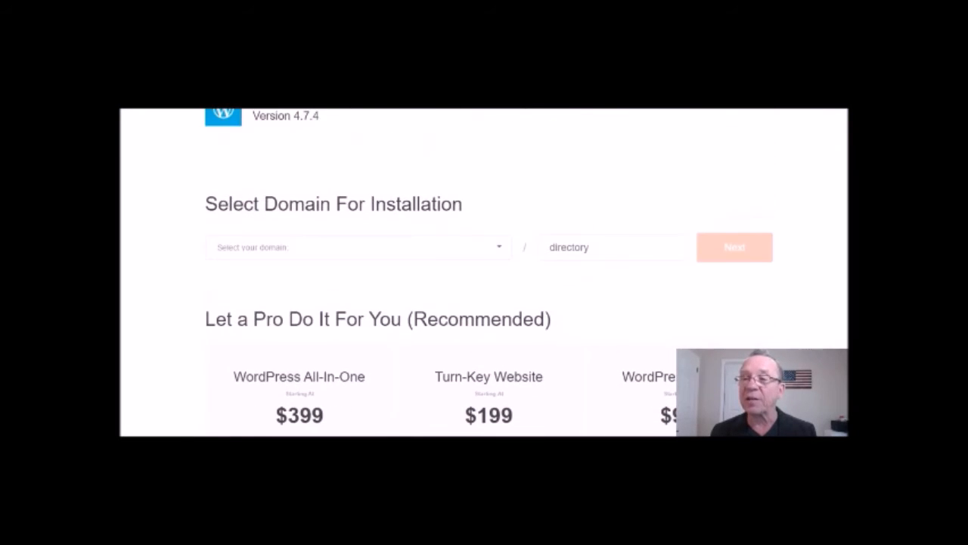
scroll(505, 270, "down", 2)
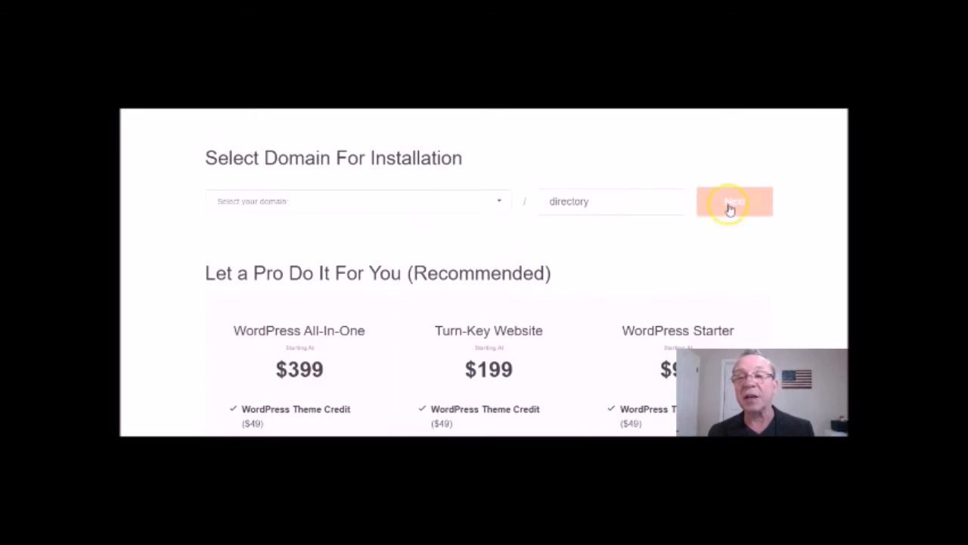
Choose orchaidstudioct.com as the WordPress install domain and continue to Install Settings
left_click(499, 203)
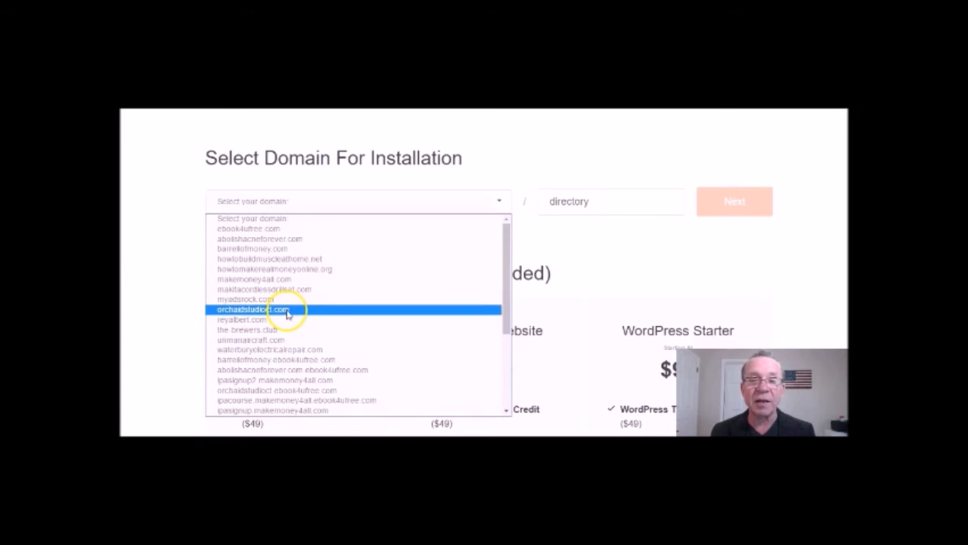
left_click(288, 309)
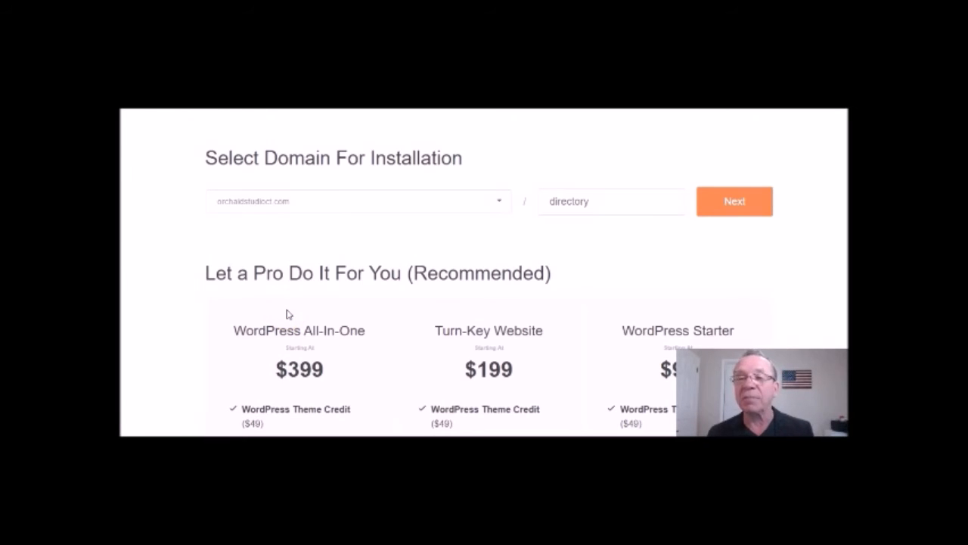
left_click(744, 208)
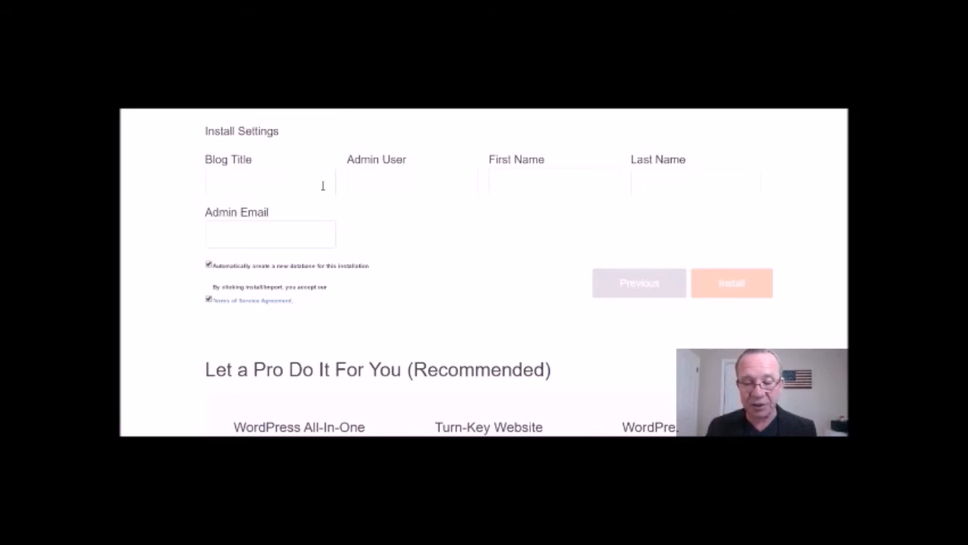
Enter blog title 'MY Photography Store', the admin username and the admin's last name
type("MY ")
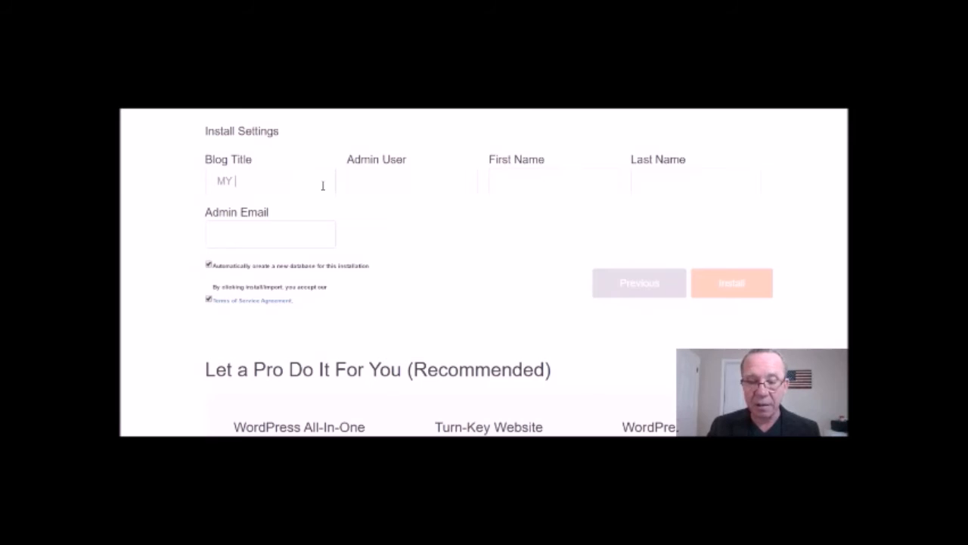
type("Photography Store")
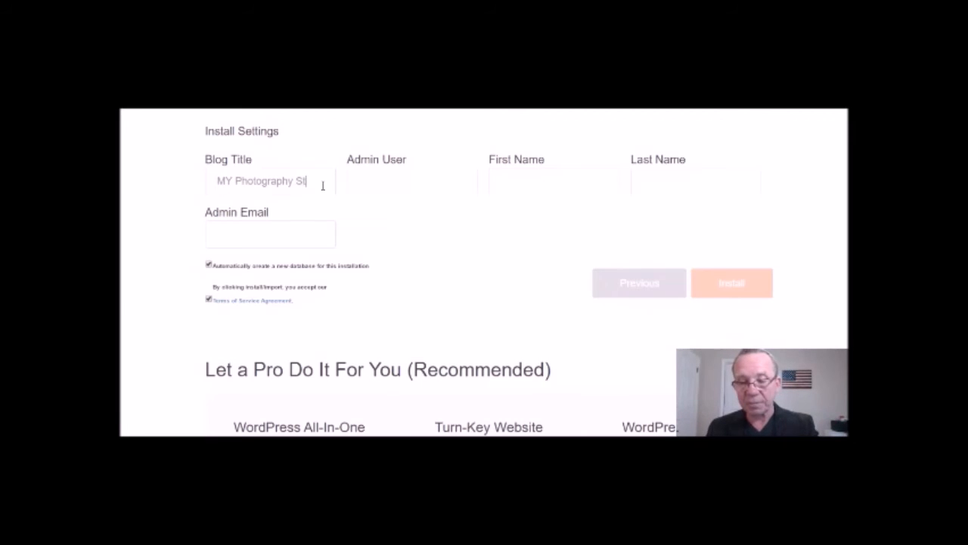
left_click(356, 186)
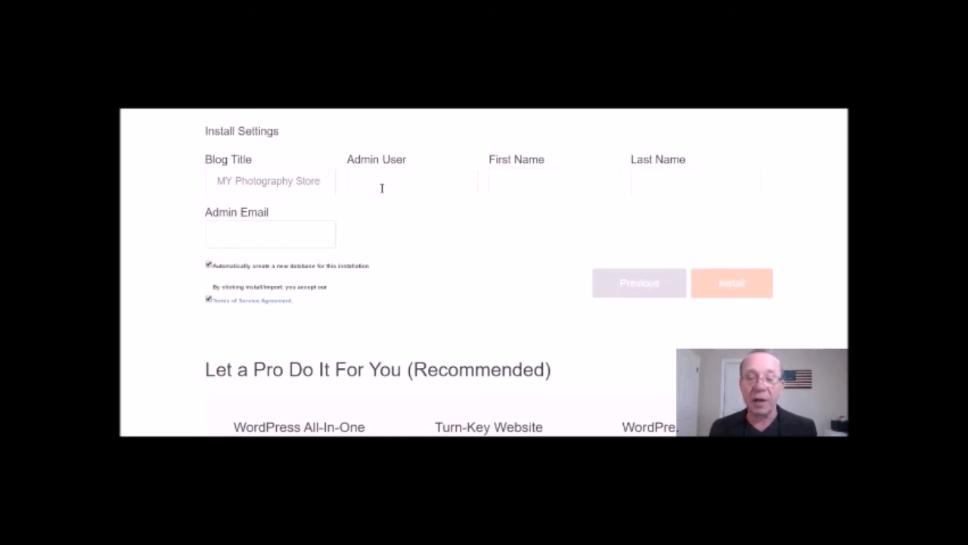
type("ra")
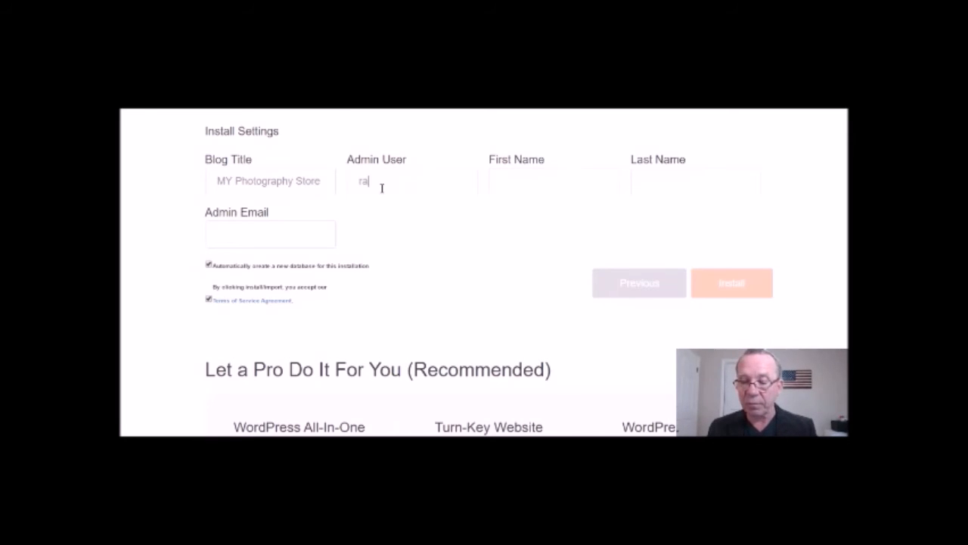
type("lbert")
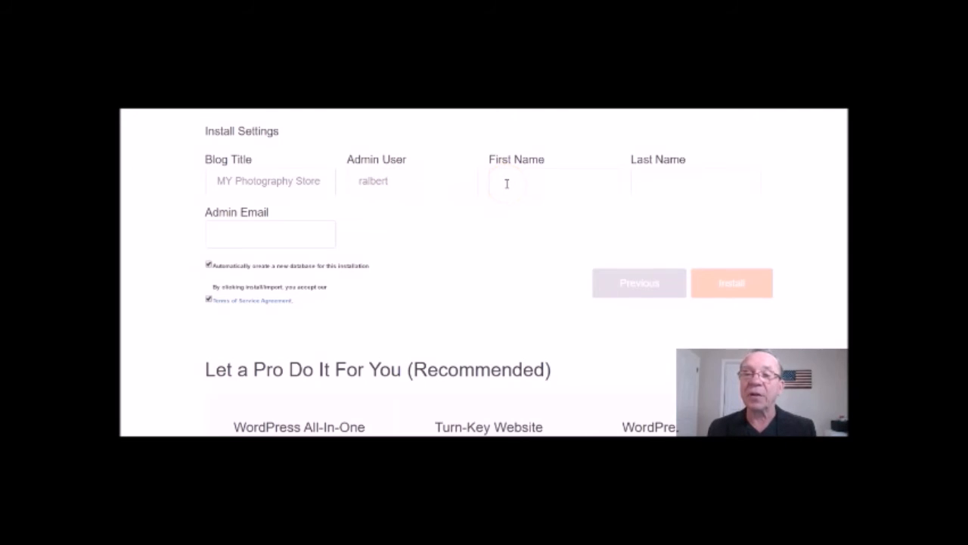
type("Rey")
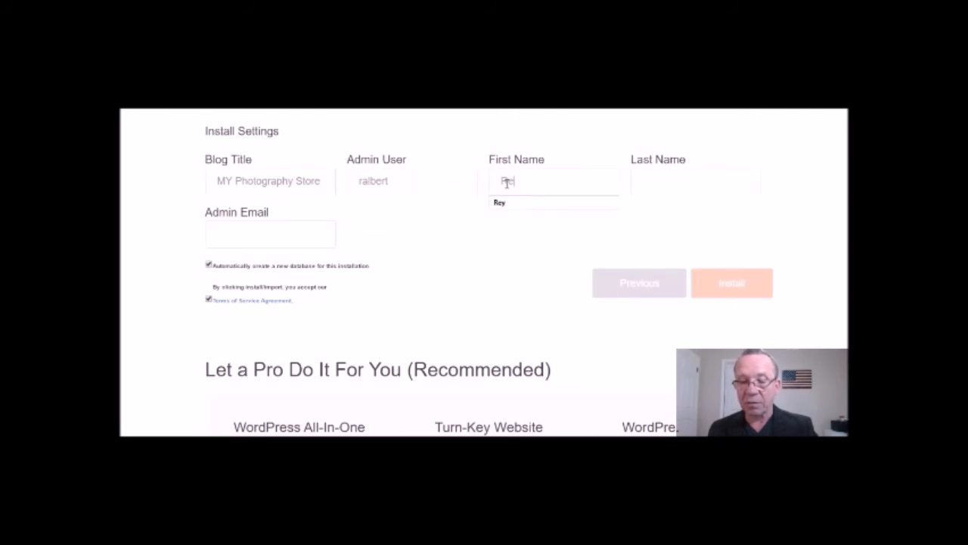
left_click(671, 175)
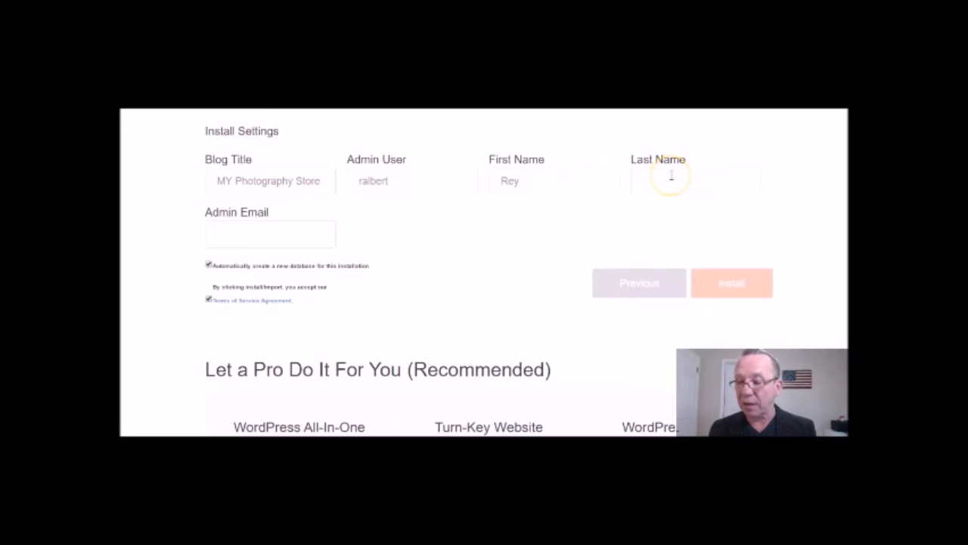
type("Albert")
Fill the admin email from the saved suggestion and run the WordPress installation
left_click(294, 231)
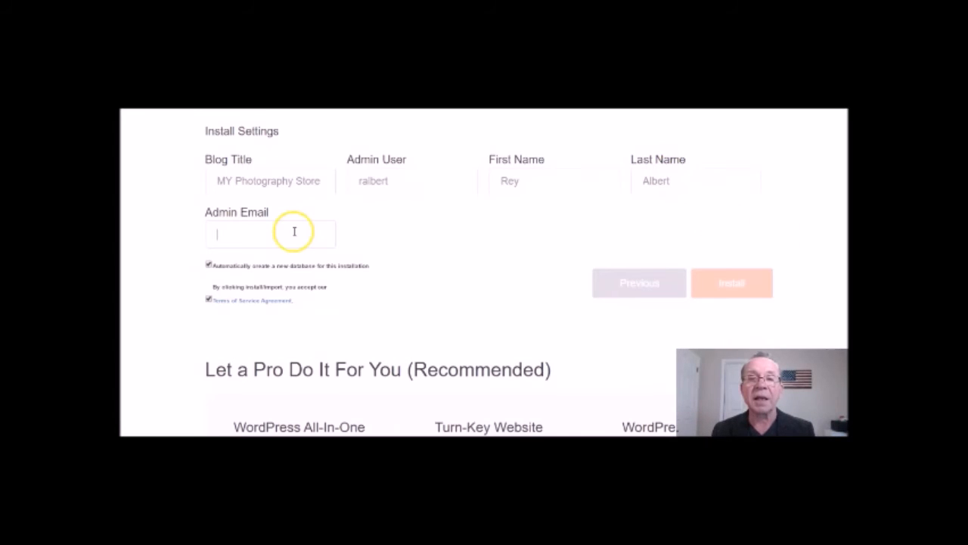
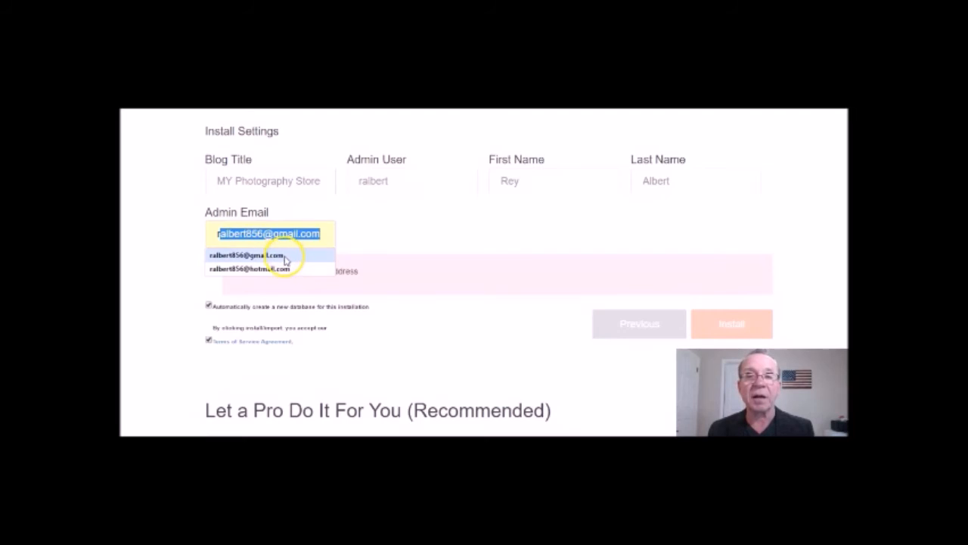
left_click(284, 255)
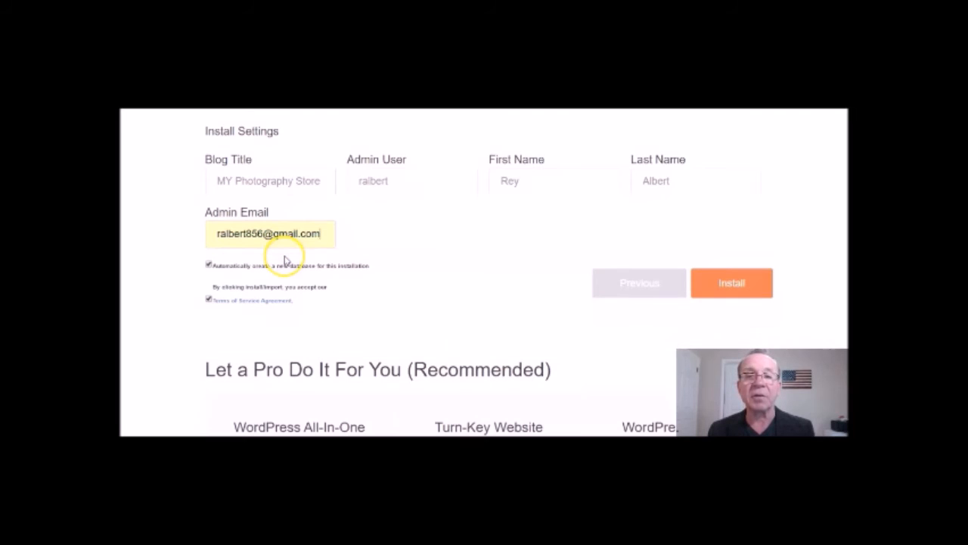
left_click(726, 286)
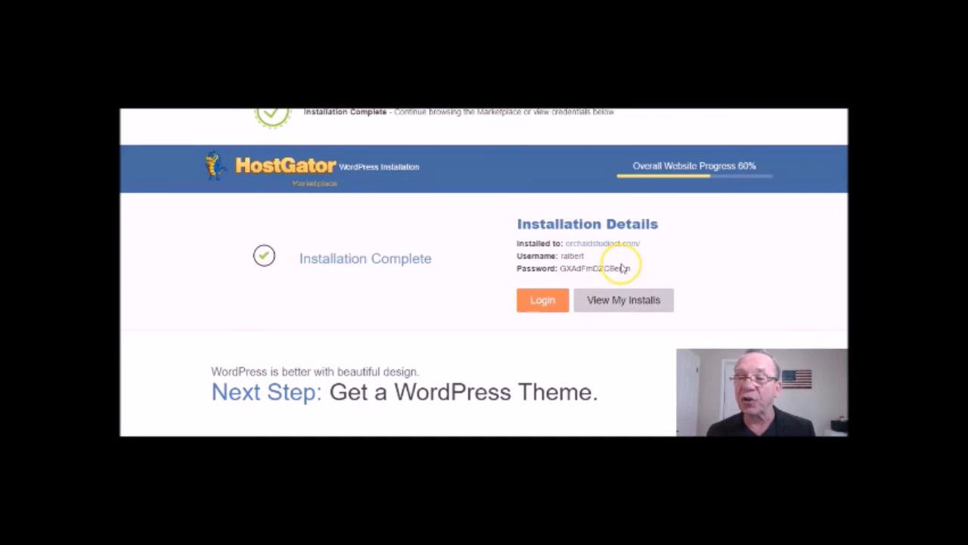
Paste the installer's generated admin password into the WordPress login form and log in
left_click_drag(636, 273, 565, 267)
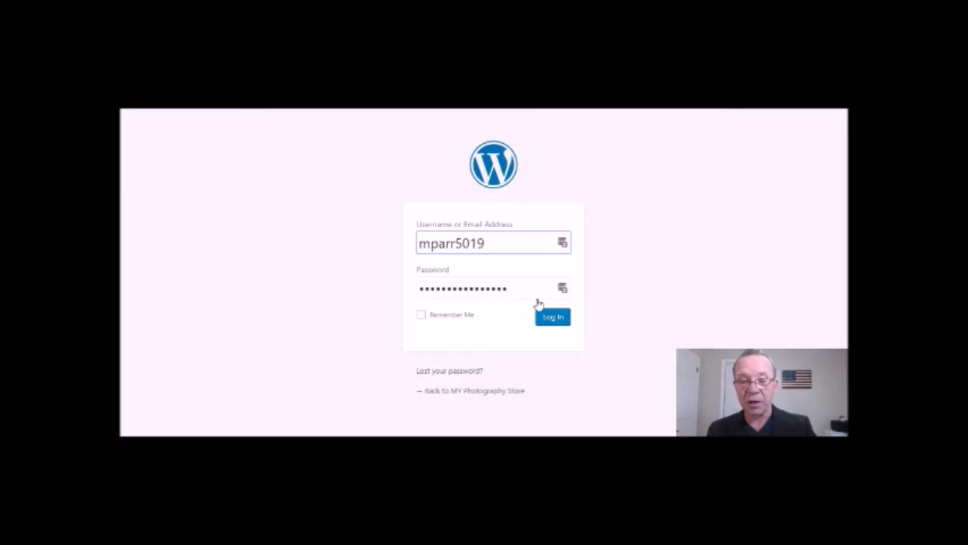
type("r")
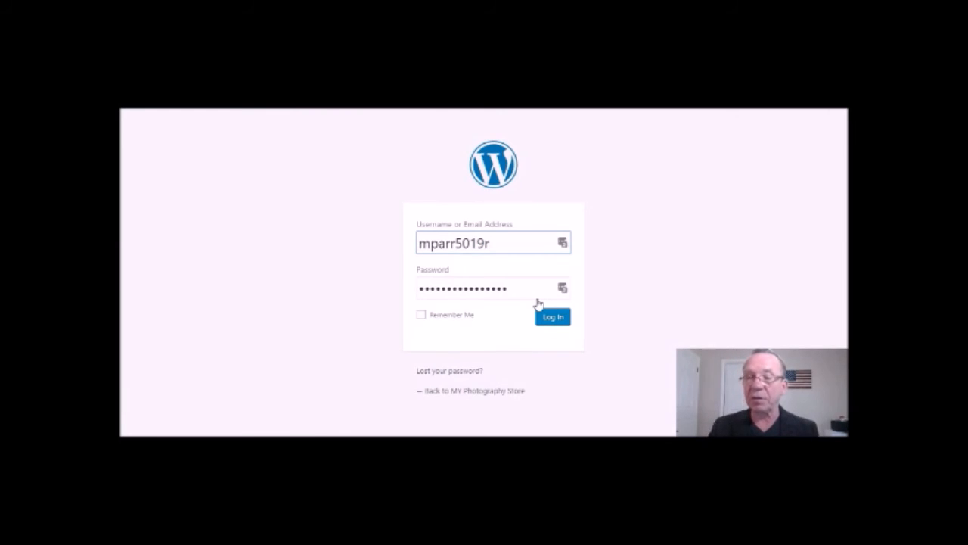
double_click(429, 288)
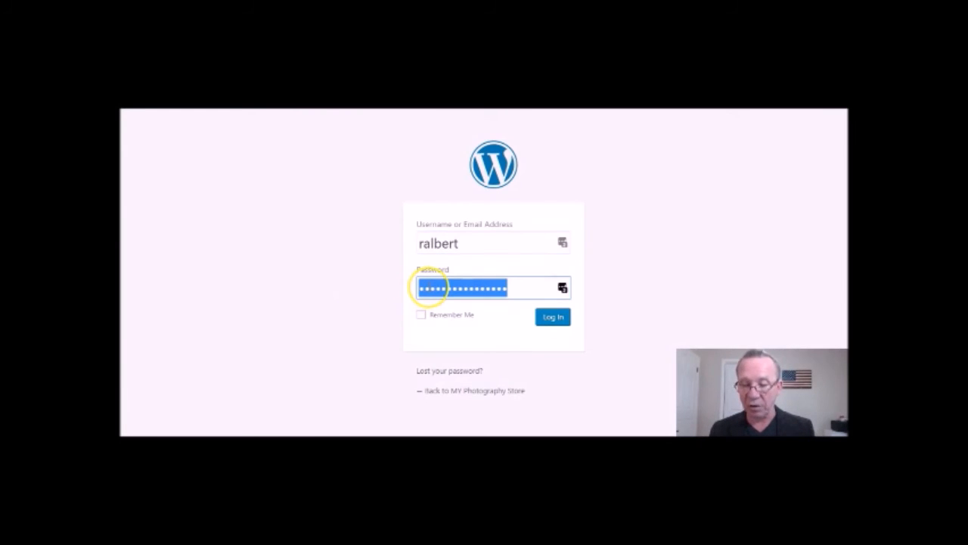
right_click(429, 288)
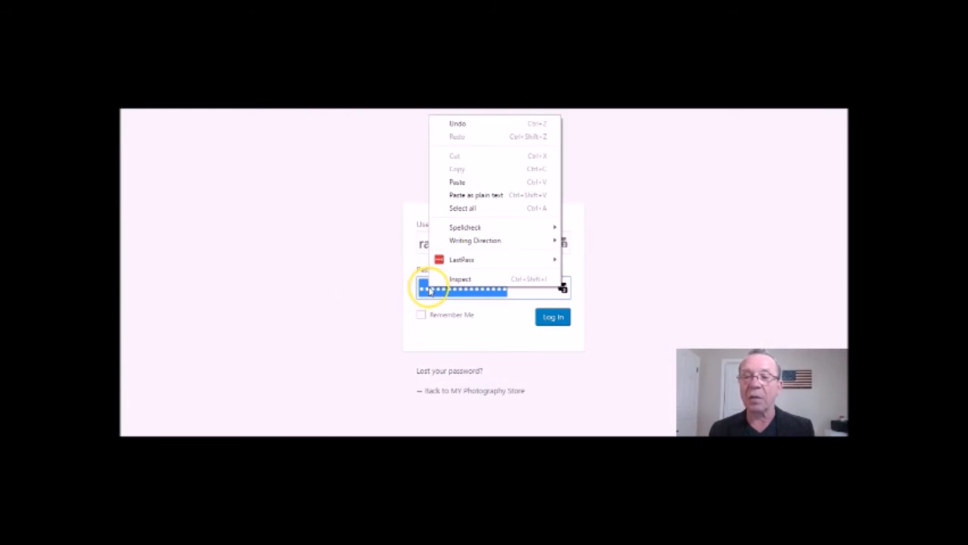
left_click(457, 186)
left_click(552, 317)
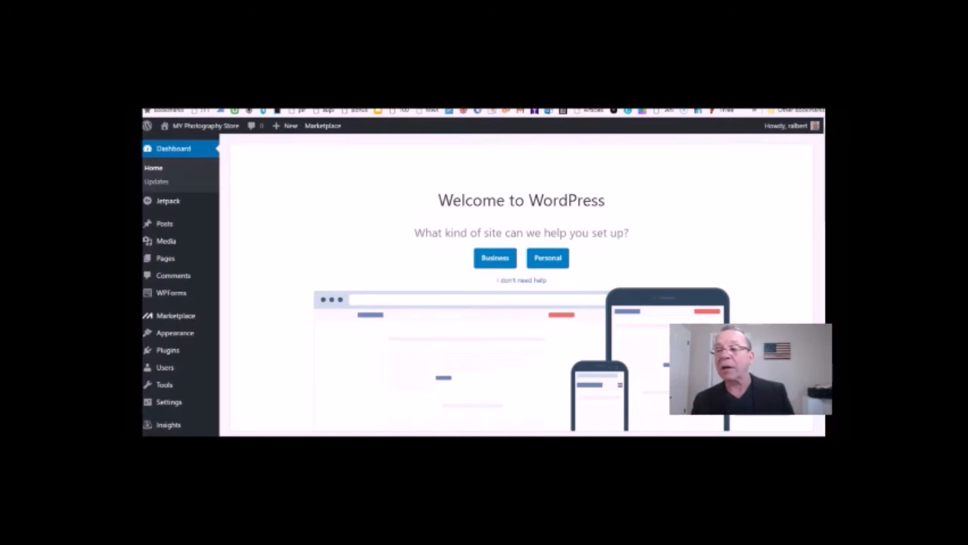
In Edit My Profile, set a new weak admin password, confirm weak use, and update the profile
left_click(263, 167)
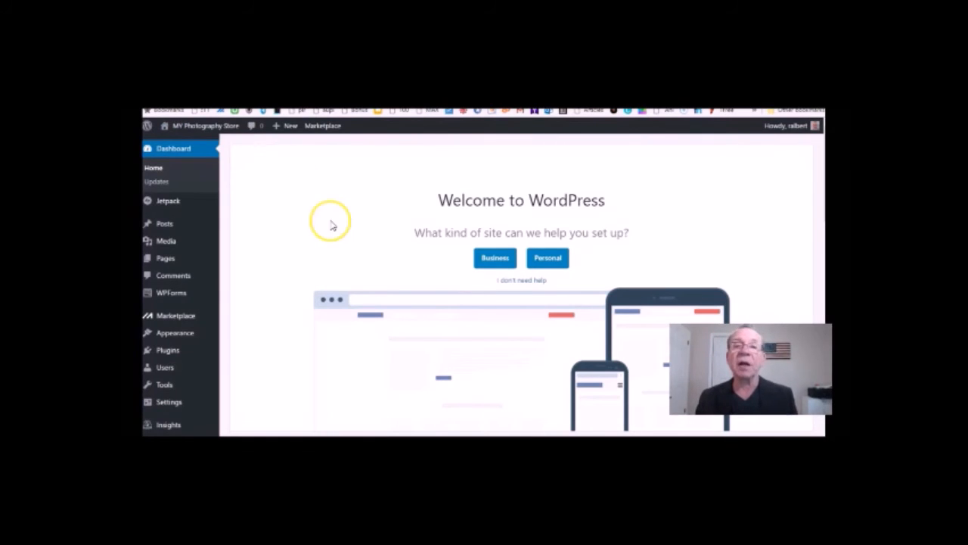
mouse_move(798, 134)
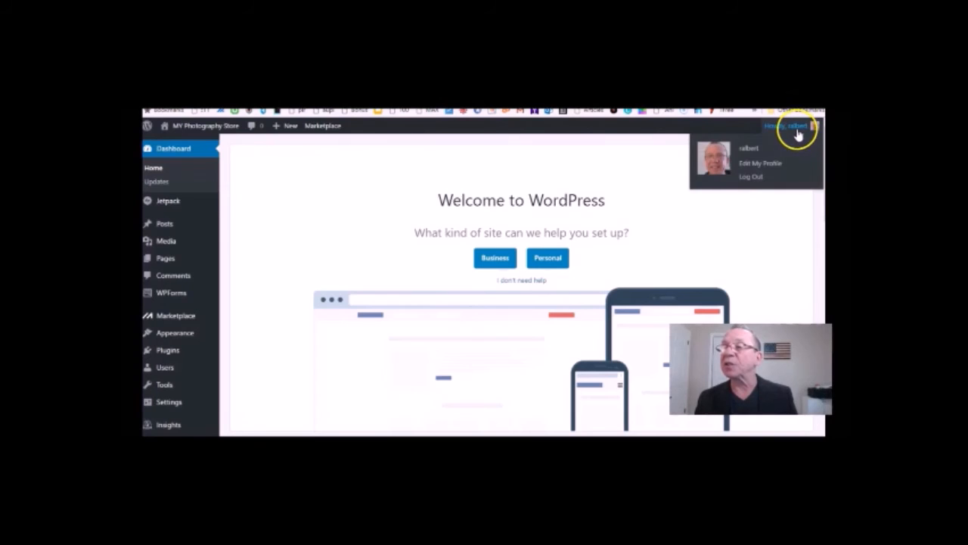
left_click(760, 163)
scroll(522, 288, "down", 2)
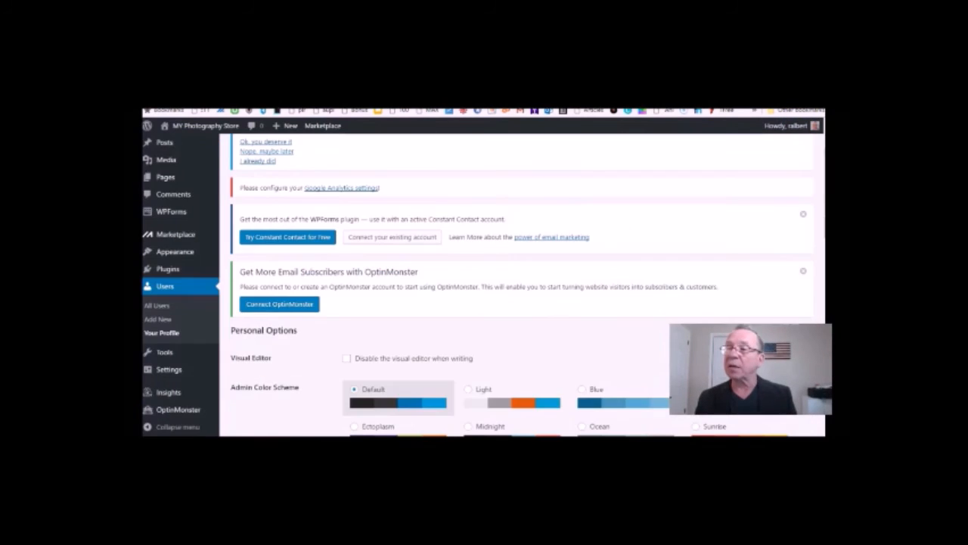
scroll(493, 345, "down", 10)
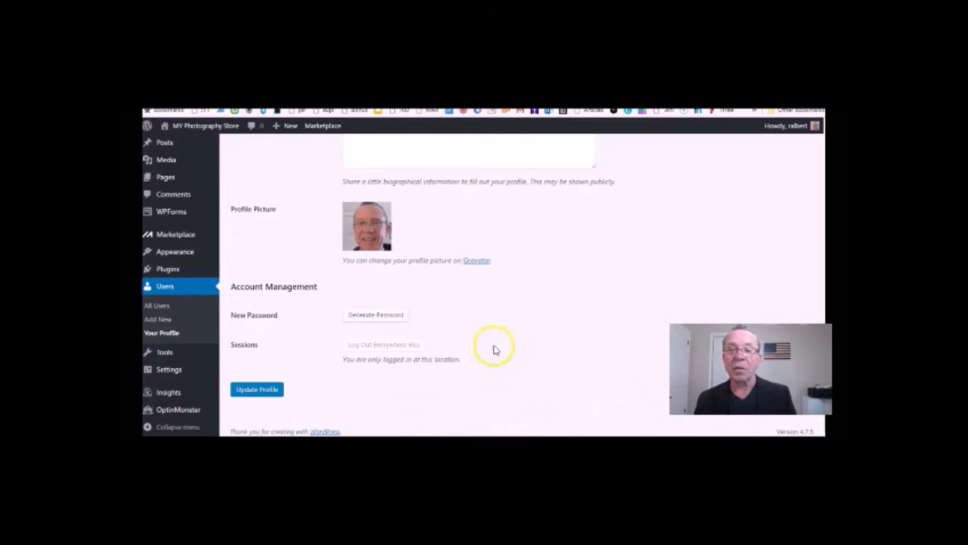
left_click(385, 315)
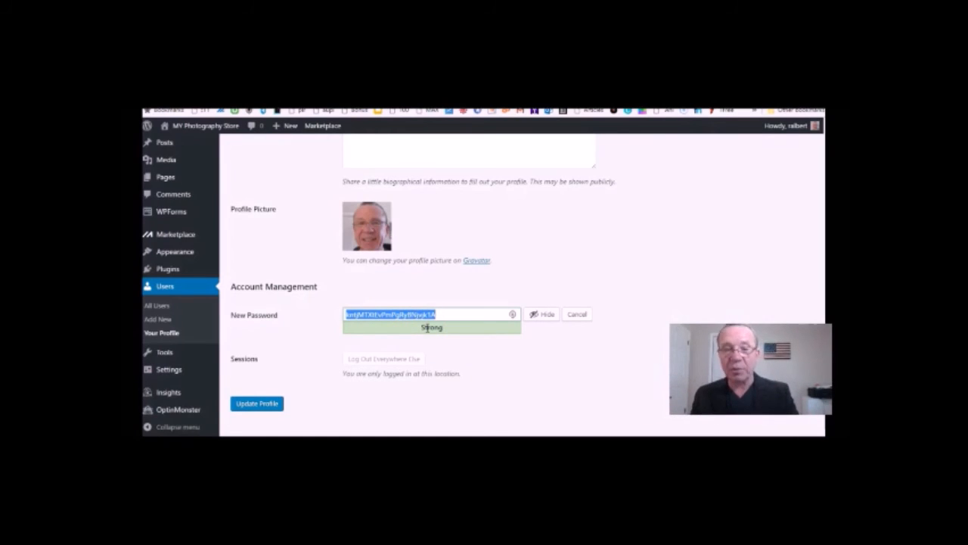
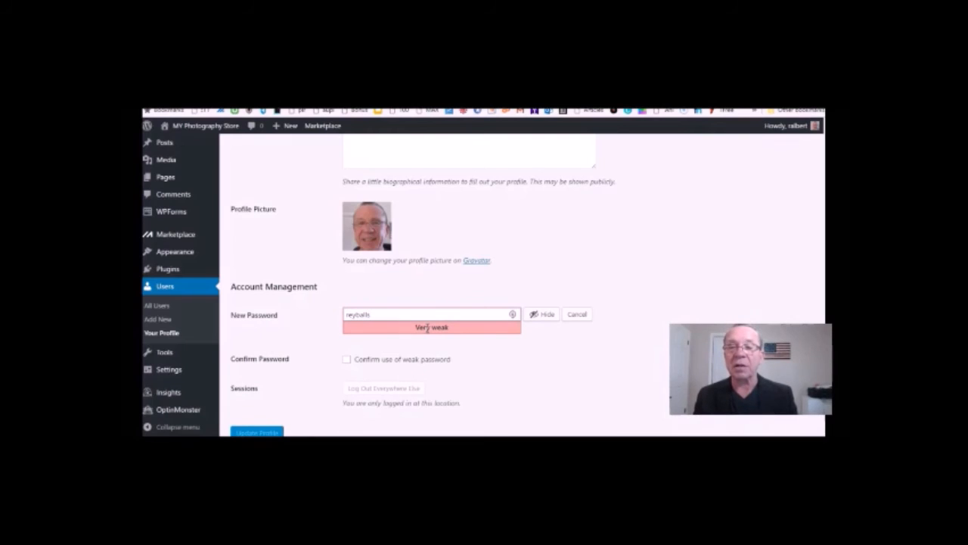
left_click(347, 359)
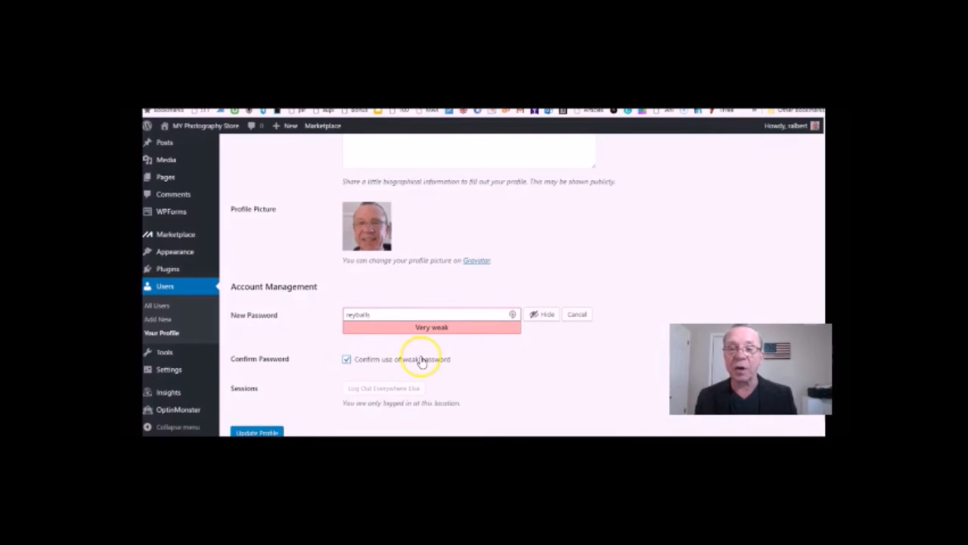
left_click(249, 433)
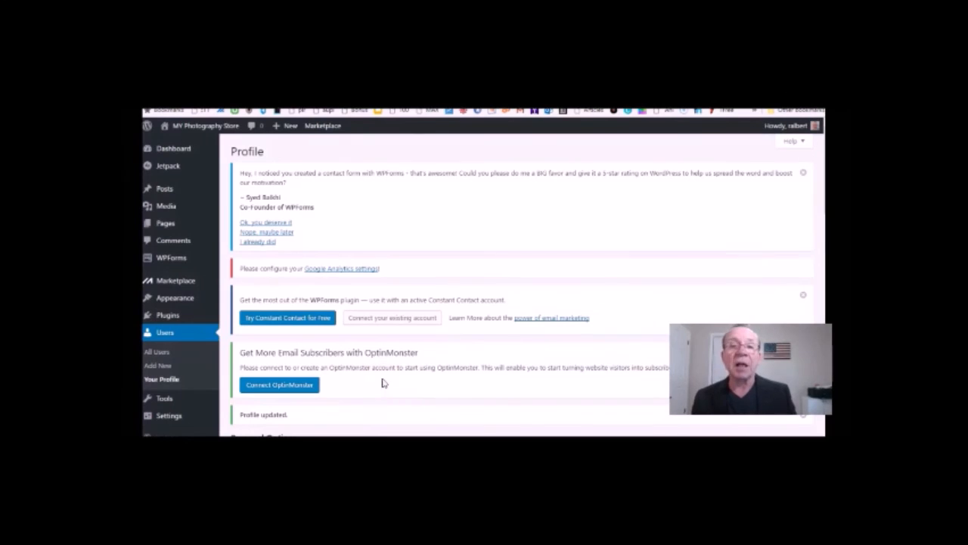
Browse the live MY Photography Store front page, then go to the Themes page listing 3 themes
mouse_move(200, 126)
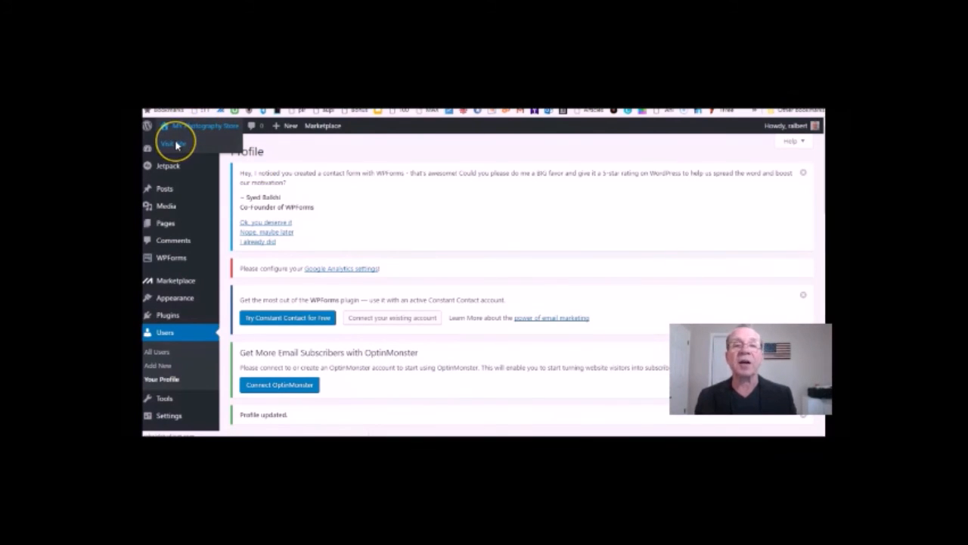
left_click(175, 144)
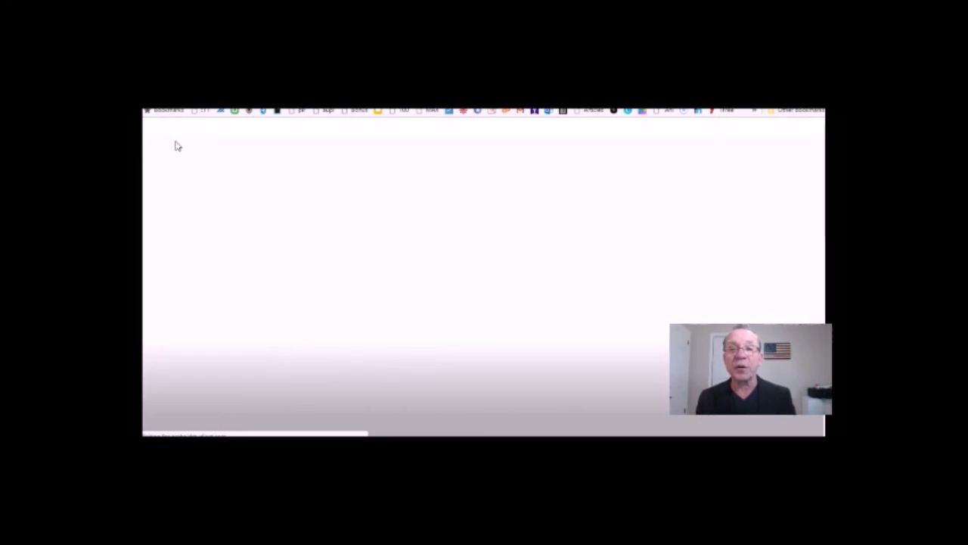
scroll(177, 148, "down", 5)
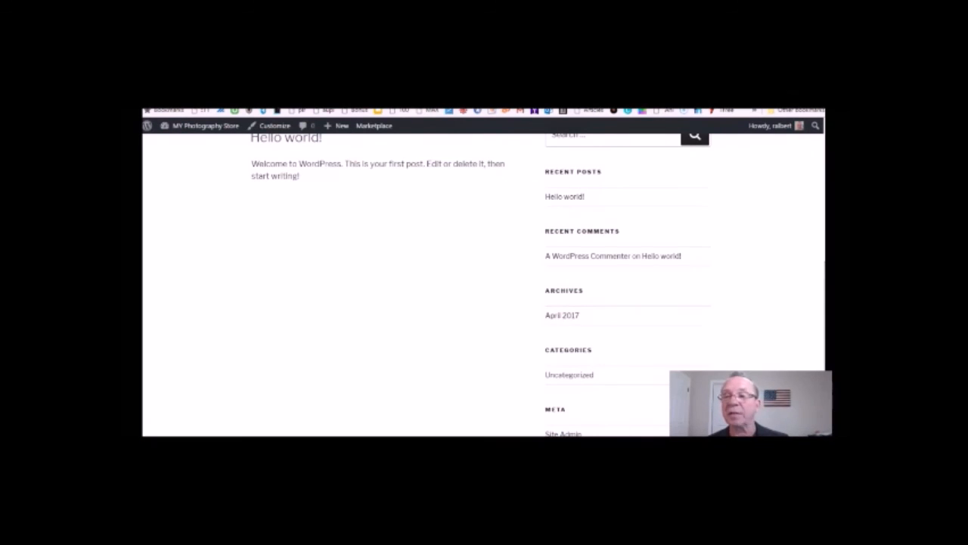
scroll(482, 285, "up", 5)
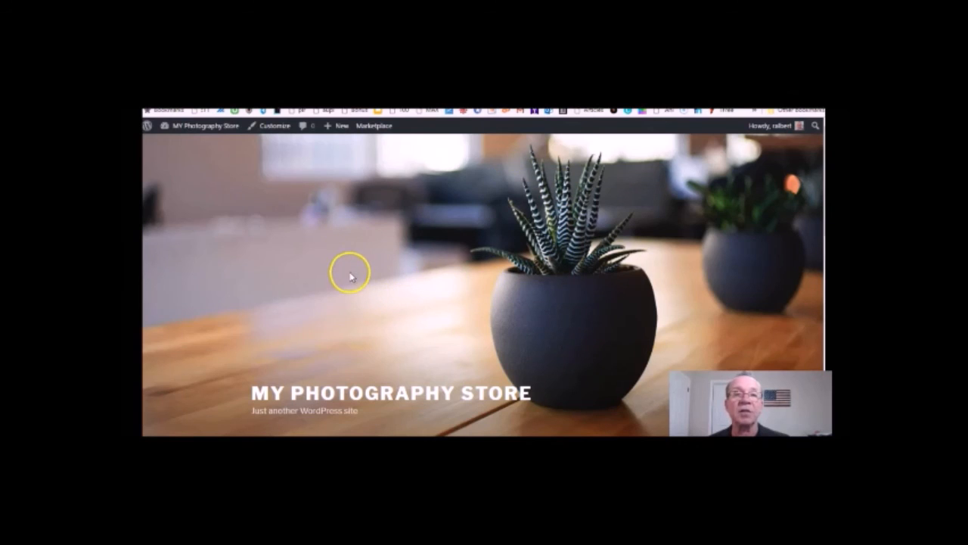
mouse_move(193, 129)
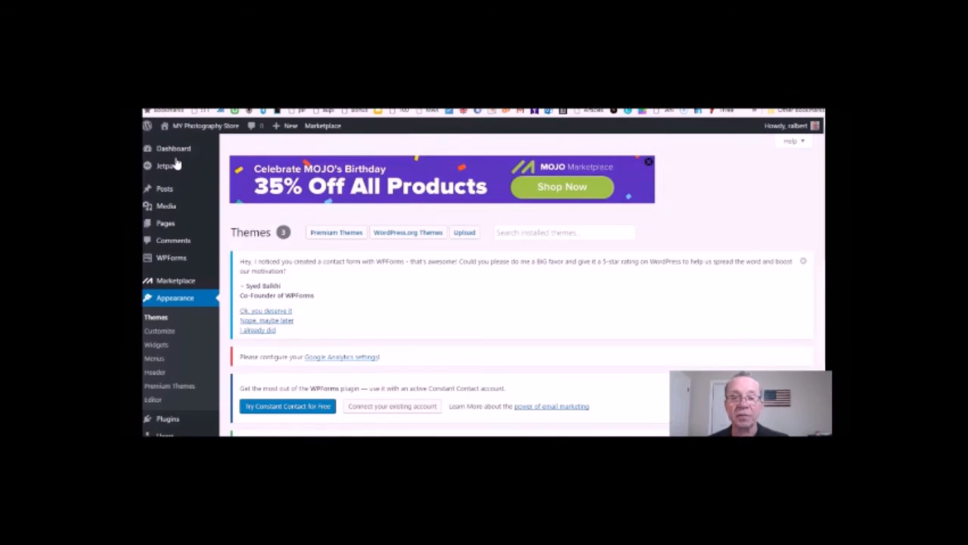
scroll(620, 339, "down", 5)
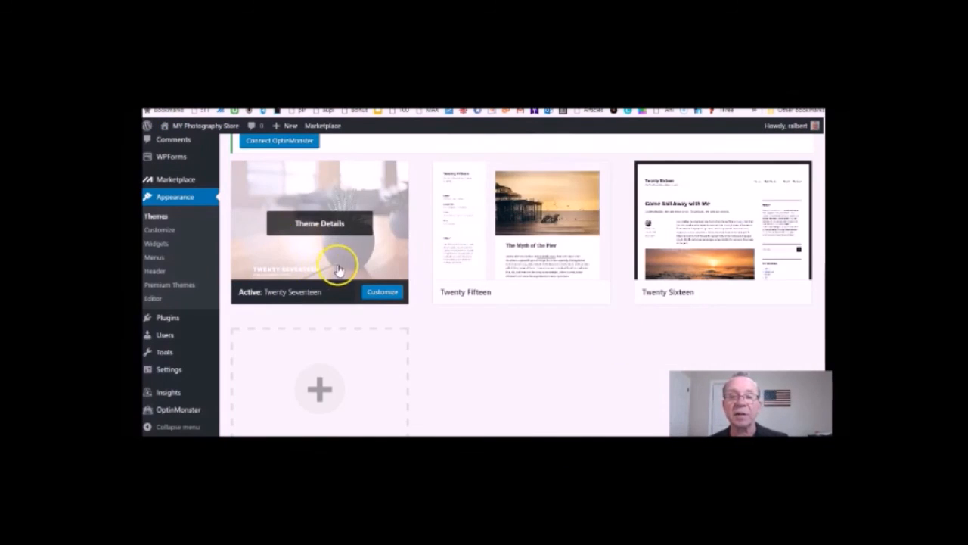